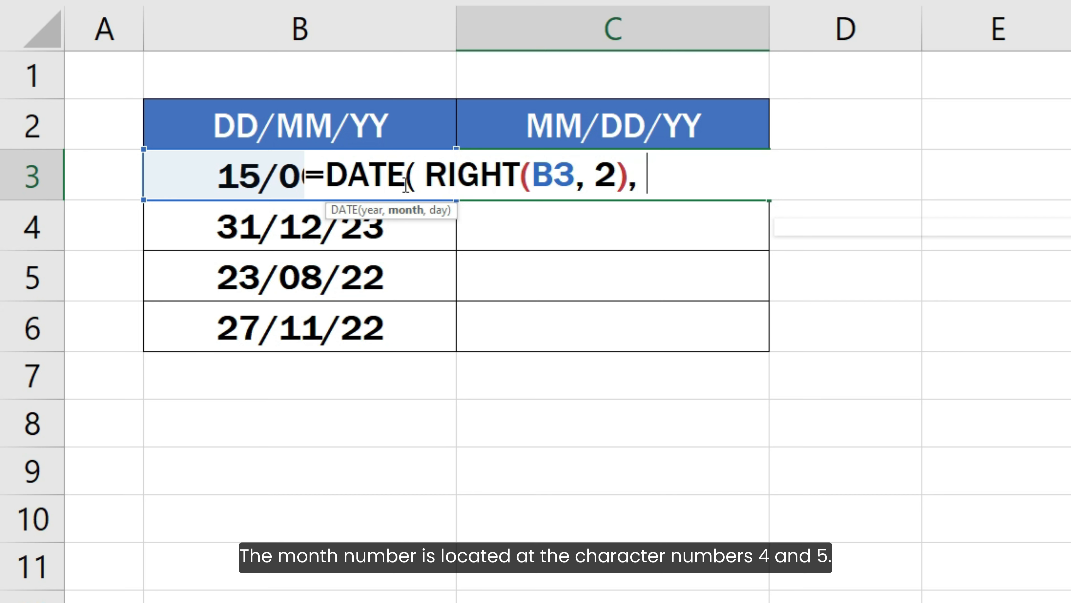
Step: Add MID(B3, 4, 2) as the month argument of the DATE formula in C3
text(MID)
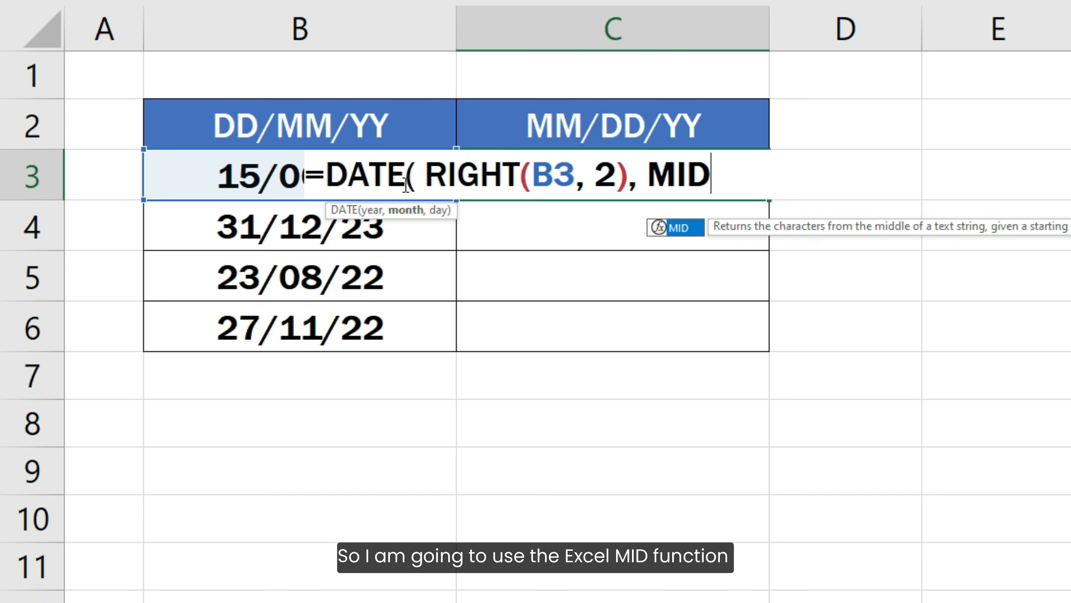
text(()
click(173, 181)
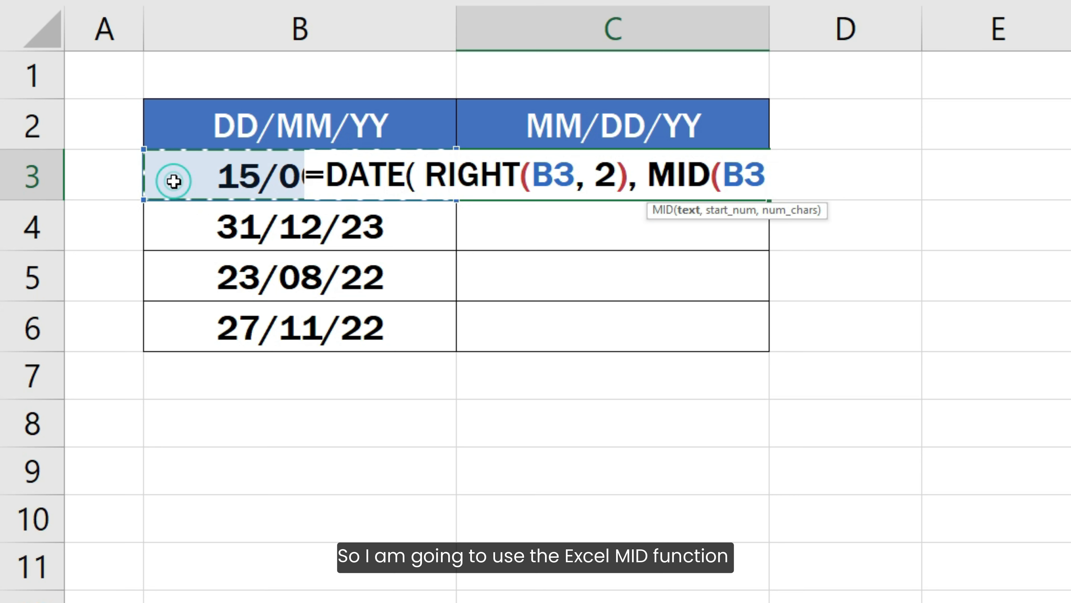
text(, 4)
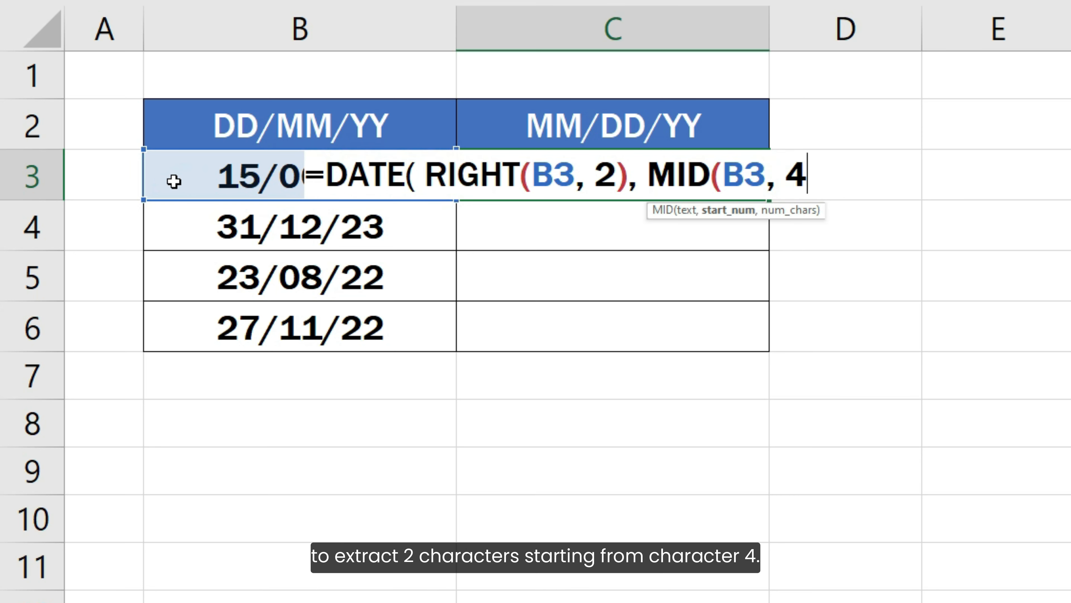
text(, 2))
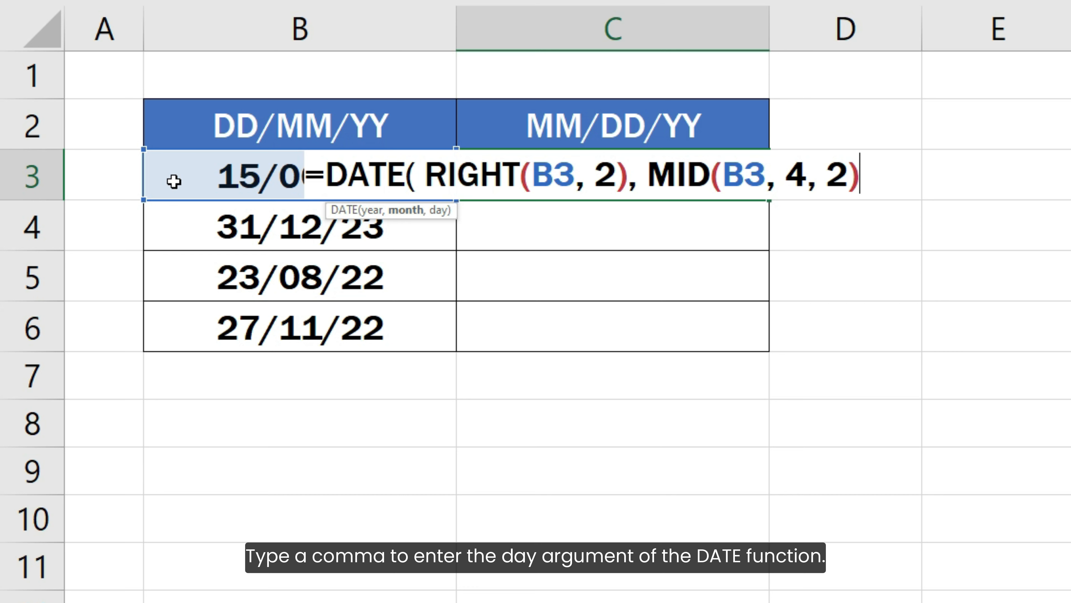
Step: Add LEFT(B3, 2) as the day argument of the DATE formula in C3 and complete the formula
text(,)
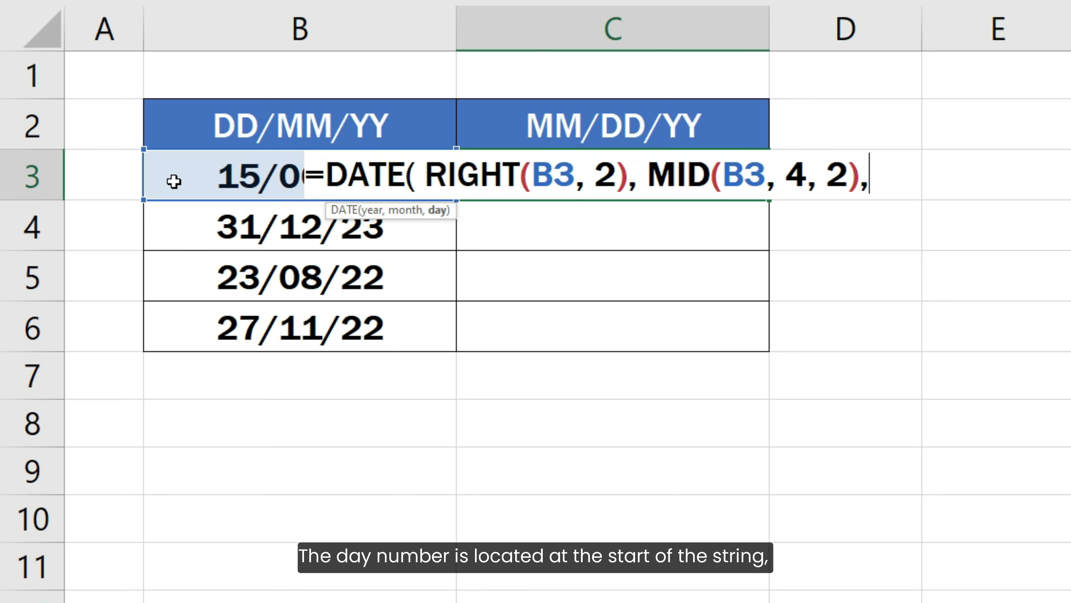
text( LEFT)
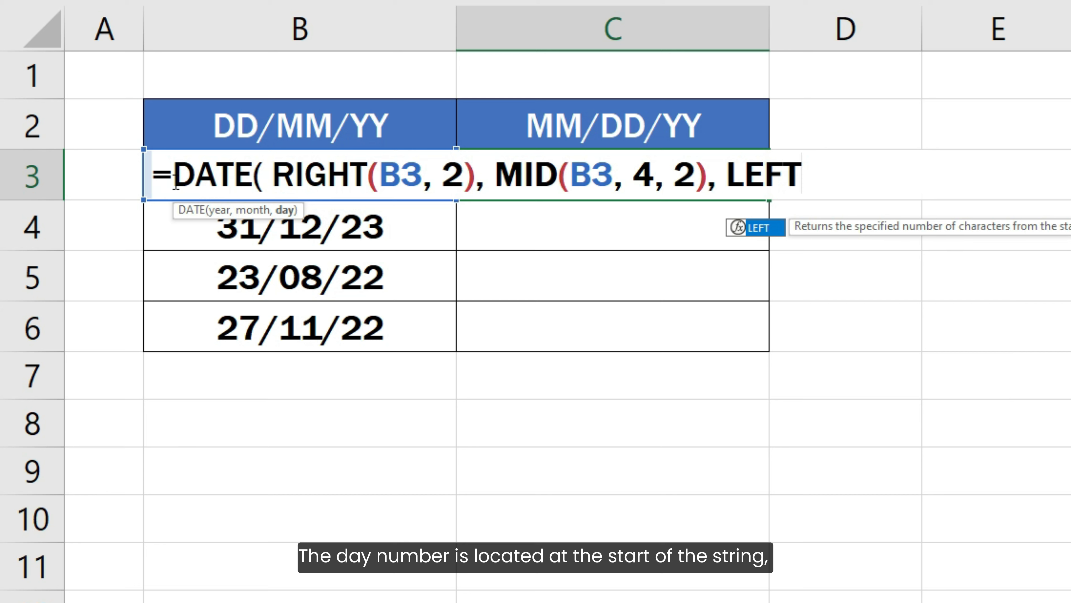
text((B3,)
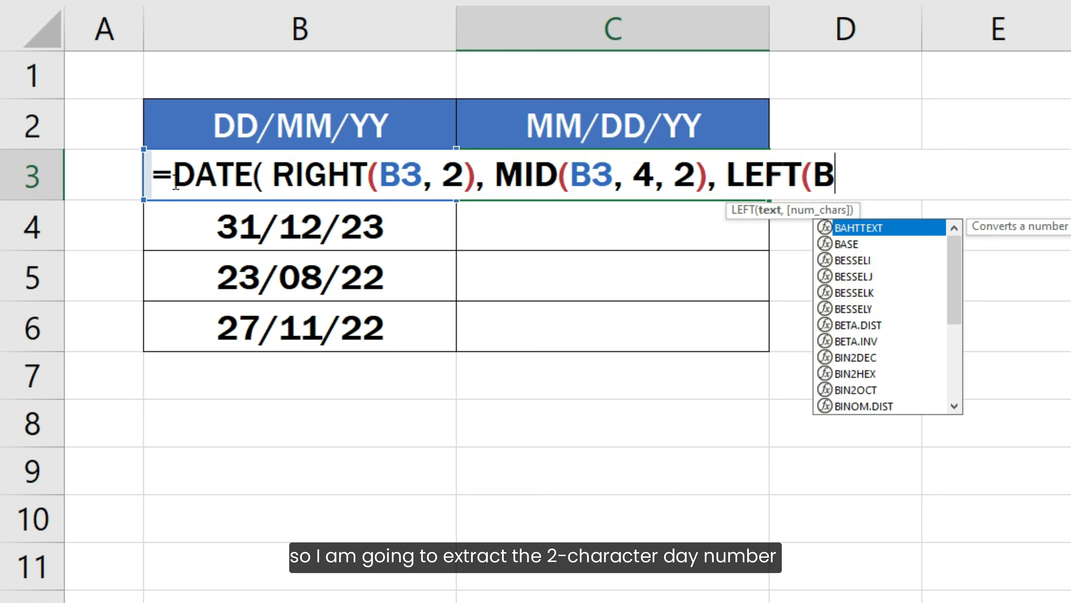
text( 2))
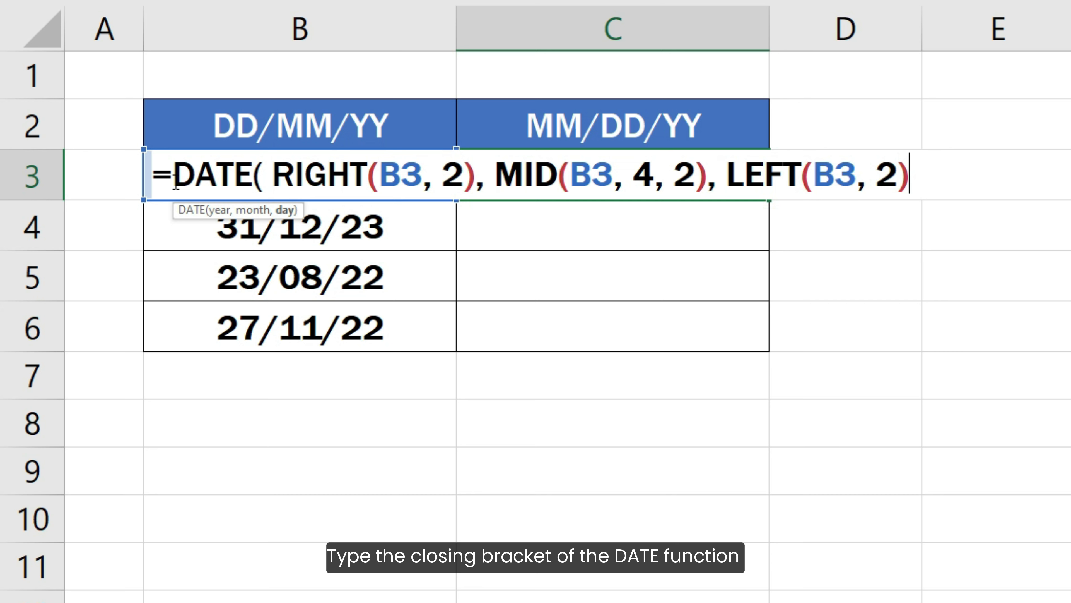
text( ))
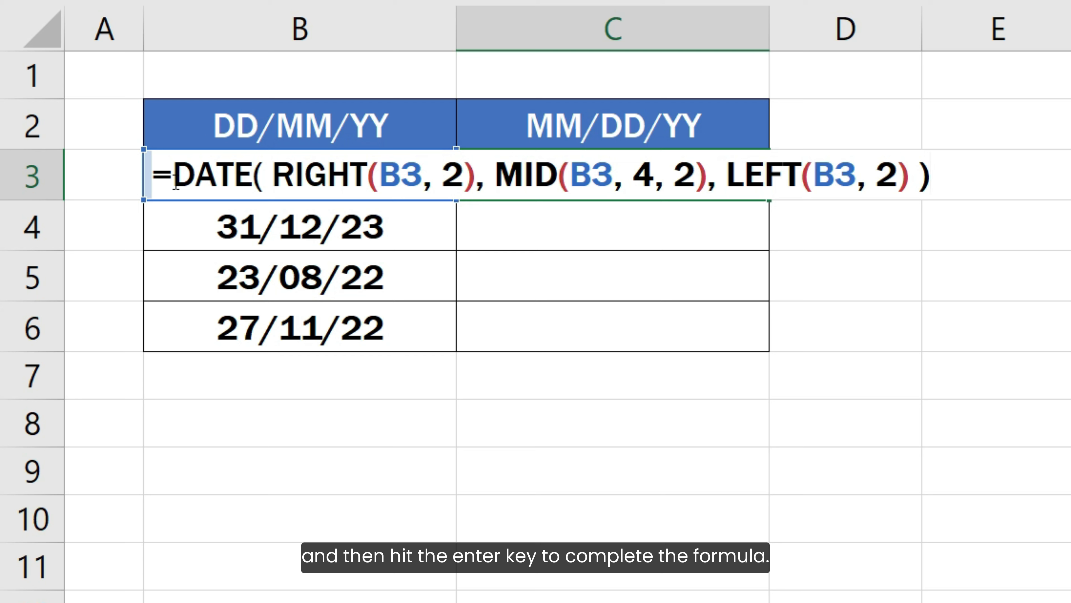
key(Return)
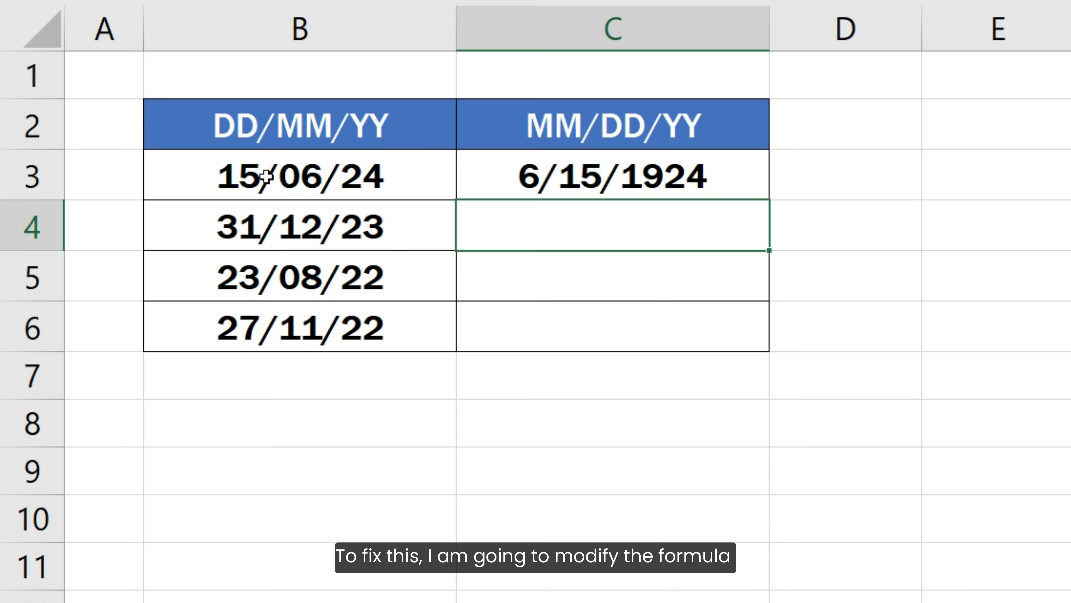
Step: Edit the formula in C3 to add + 2000 after RIGHT(B3, 2) in the year argument
click(738, 173)
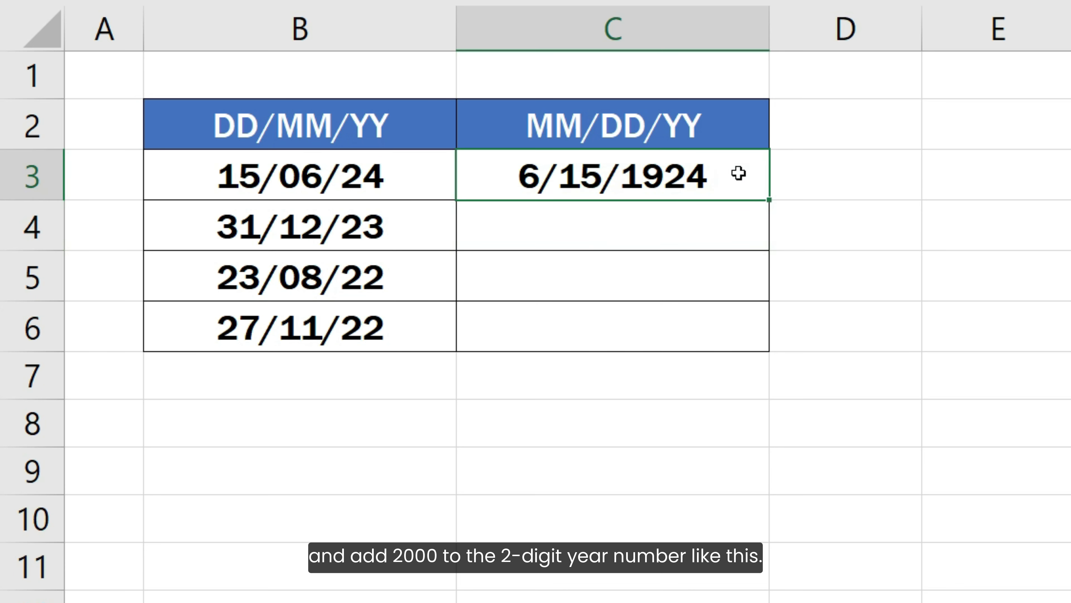
key(F2)
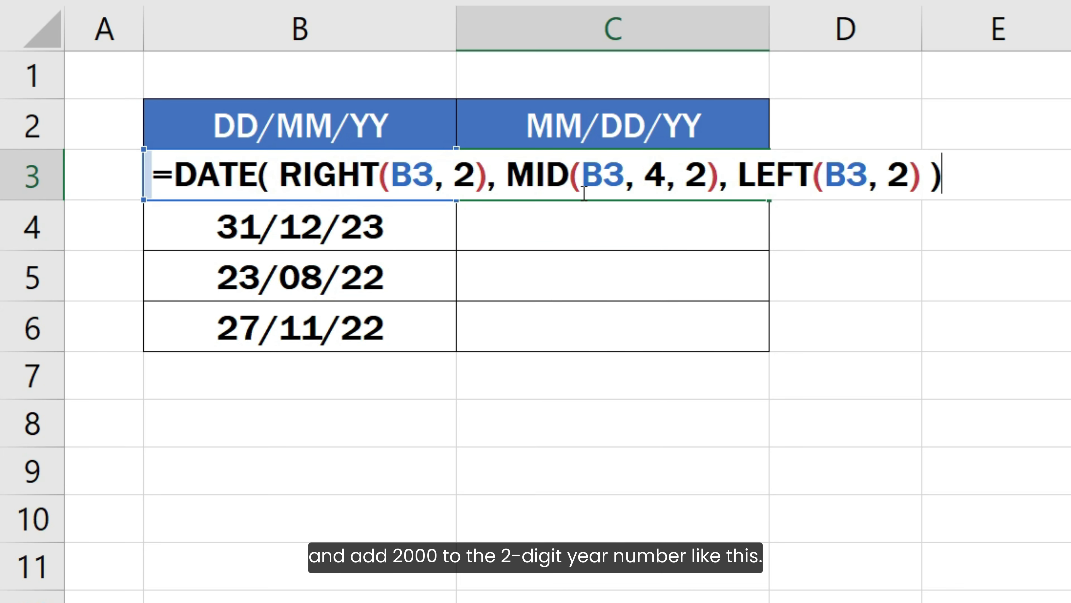
click(490, 181)
text(+ 2000)
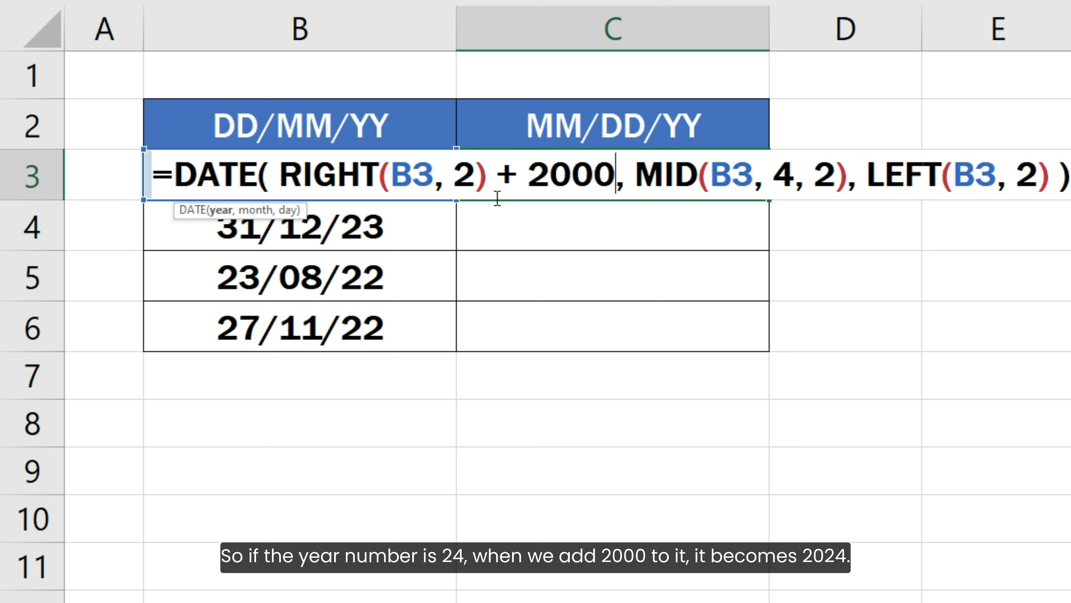
key(Return)
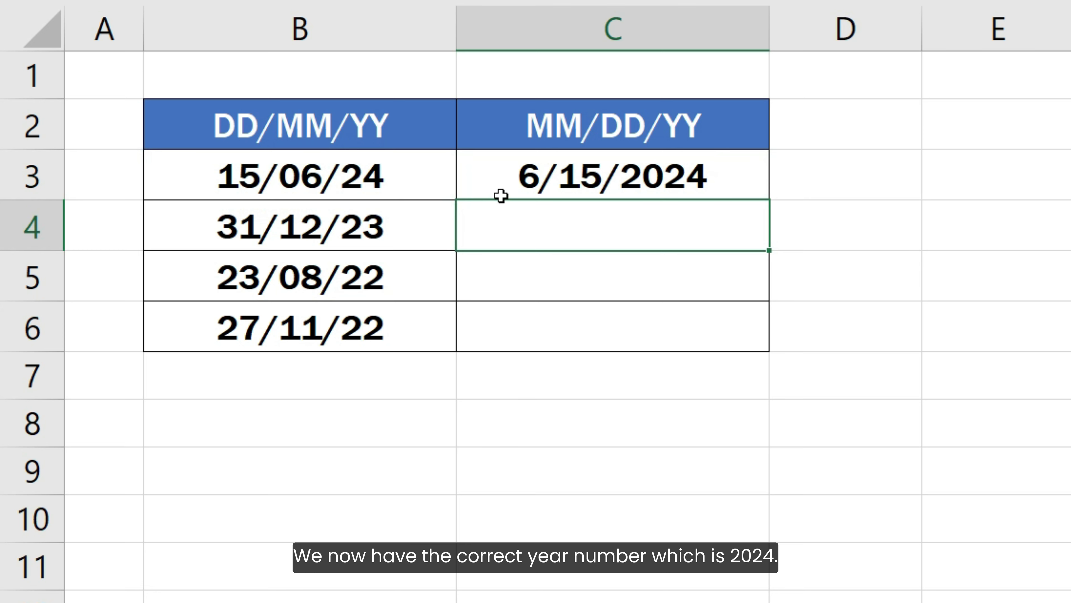
Step: Copy the DATE formula from C3 down through C6
click(590, 175)
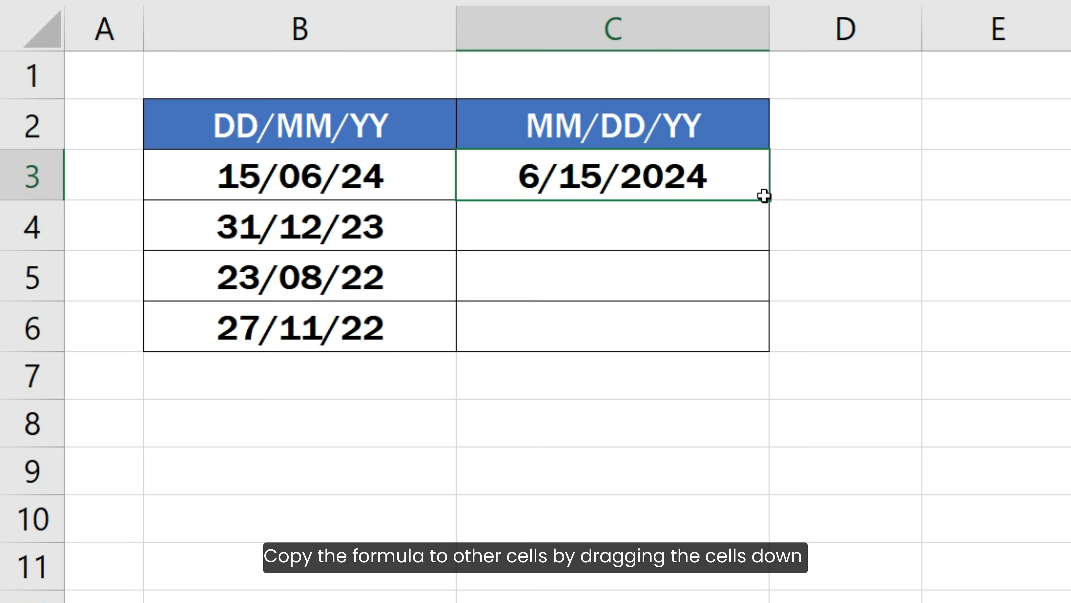
drag(768, 199, 764, 350)
click(818, 330)
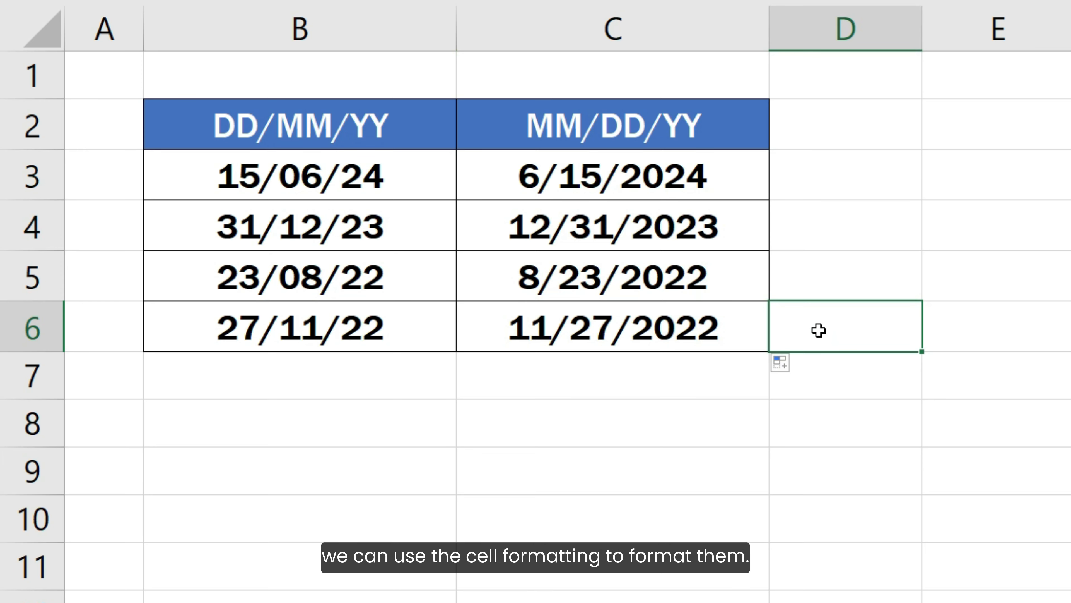
click(797, 328)
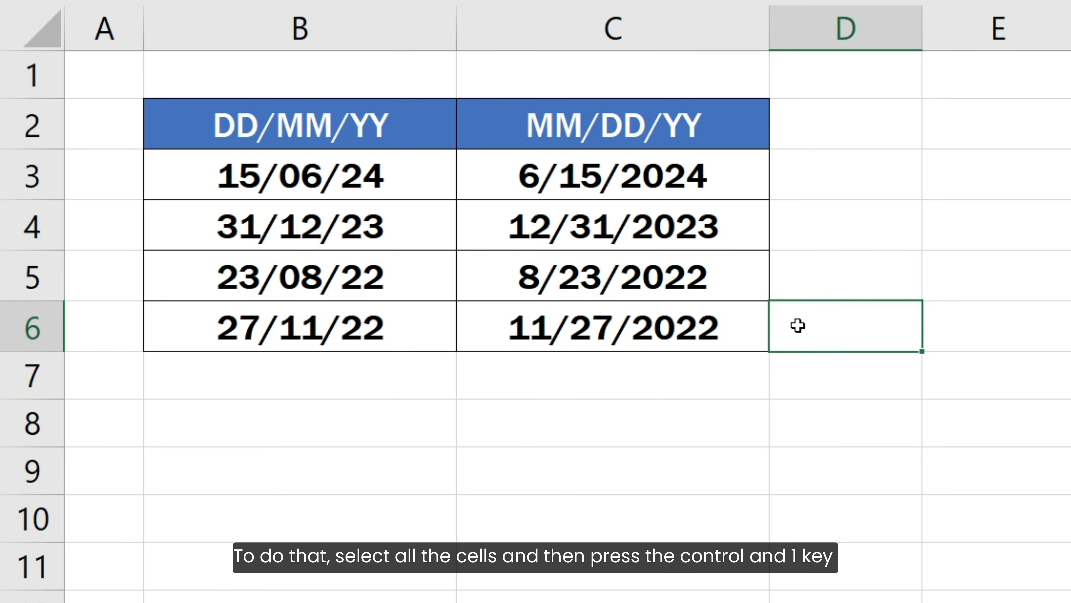
Step: Apply the custom number format mm/dd/yy to the converted dates in C3:C6
drag(674, 184, 680, 327)
key(ctrl+1)
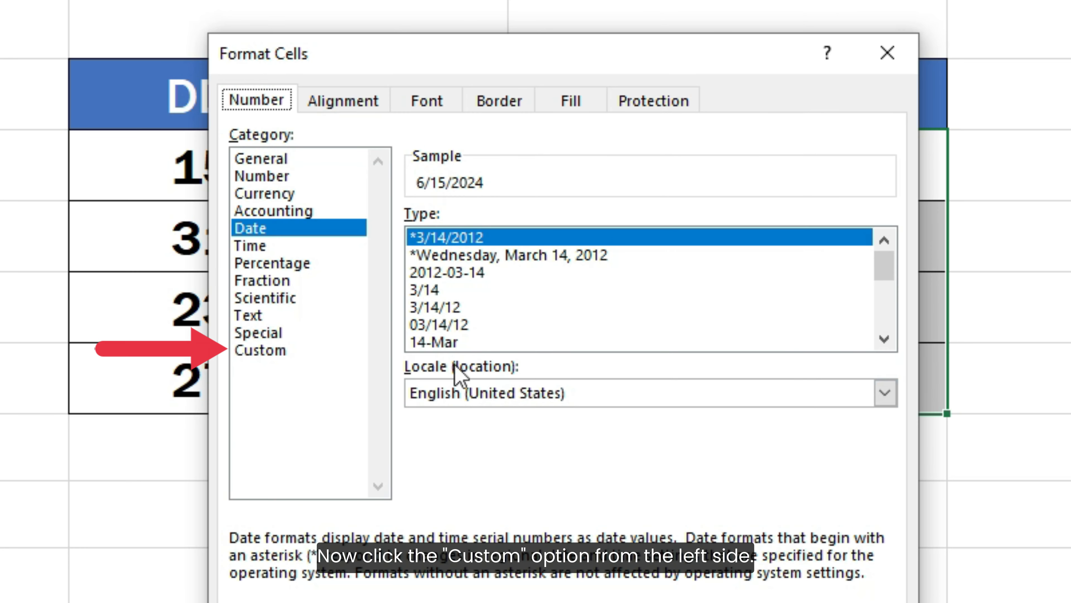
click(281, 350)
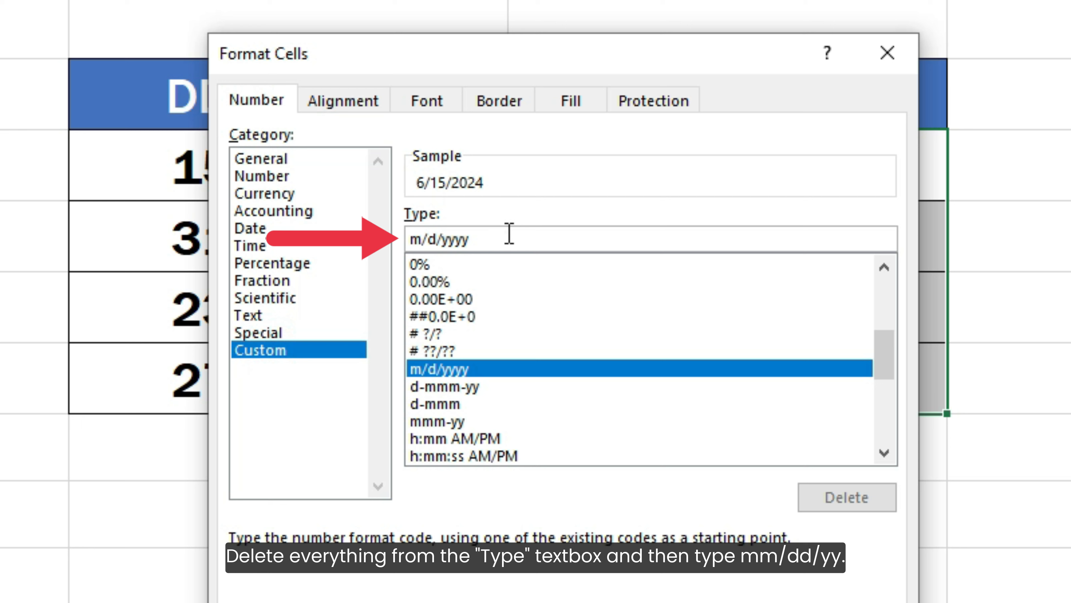
double_click(510, 234)
key(BackSpace)
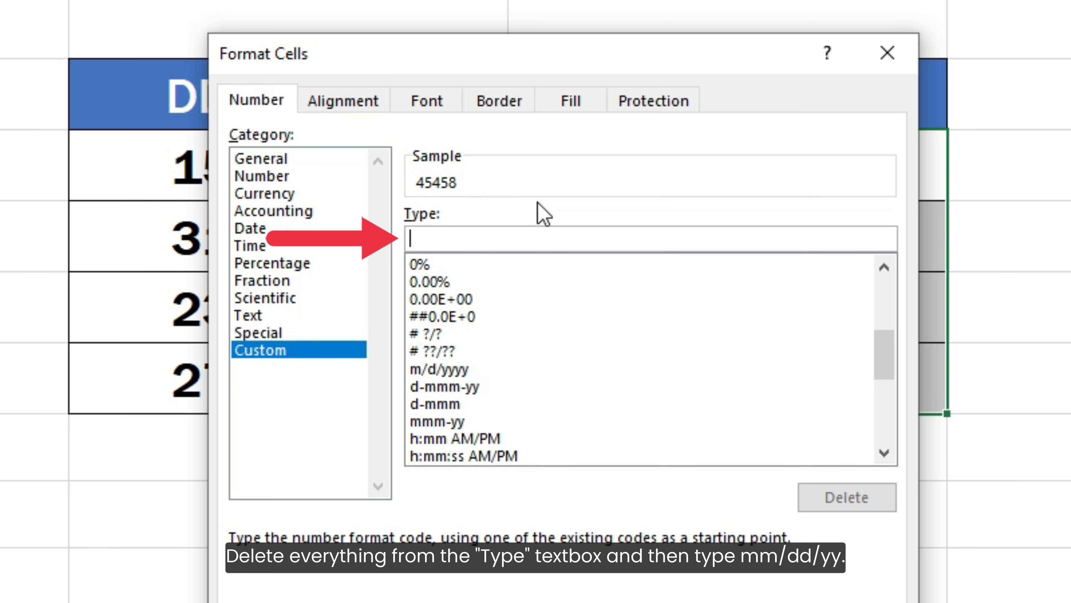
text(mm/d)
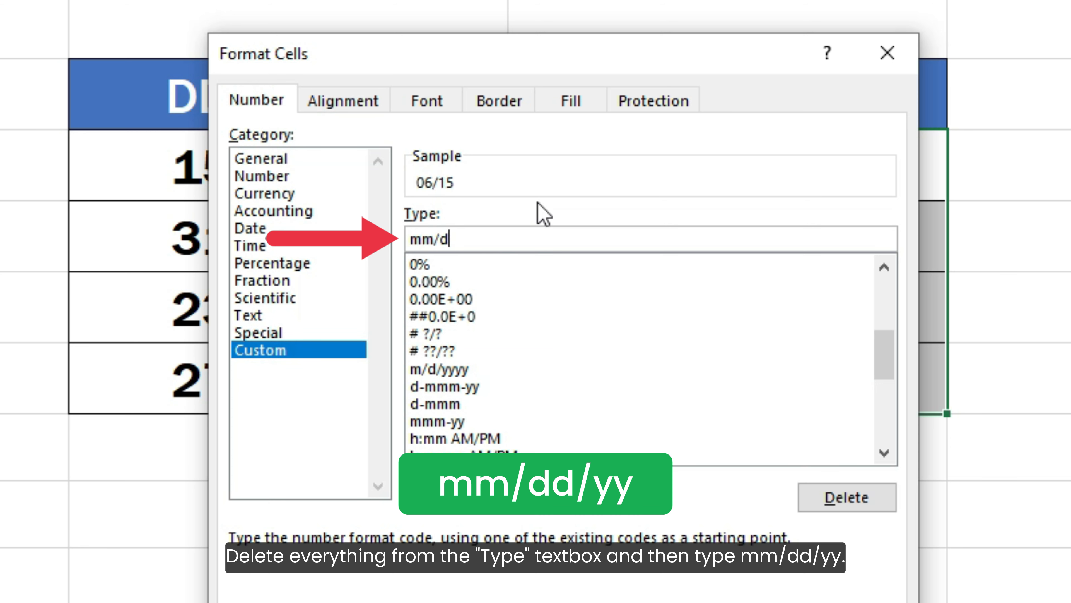
text(d/yy)
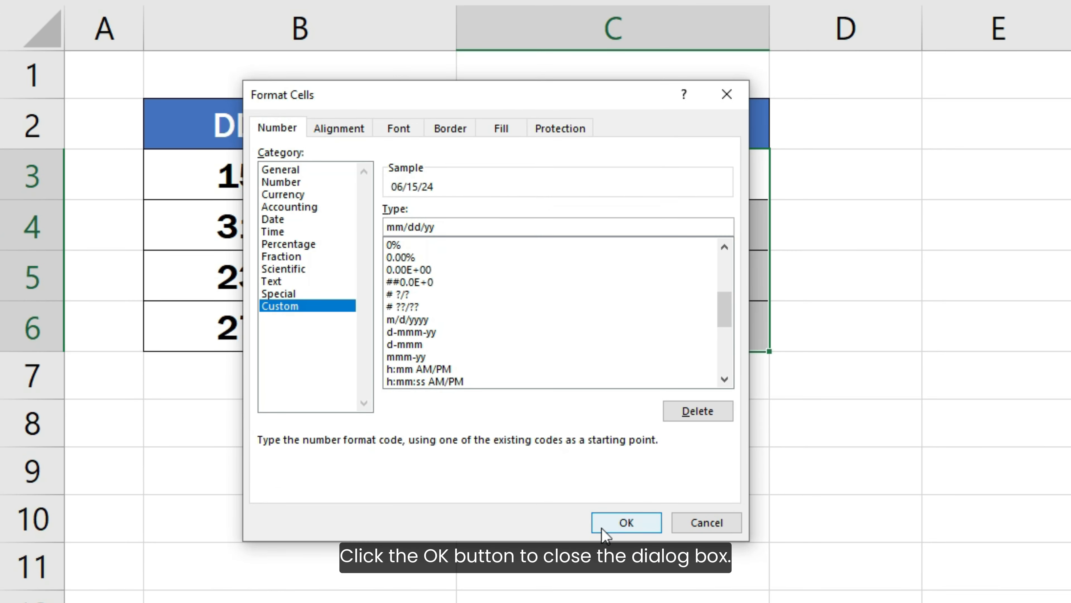
click(626, 522)
click(786, 332)
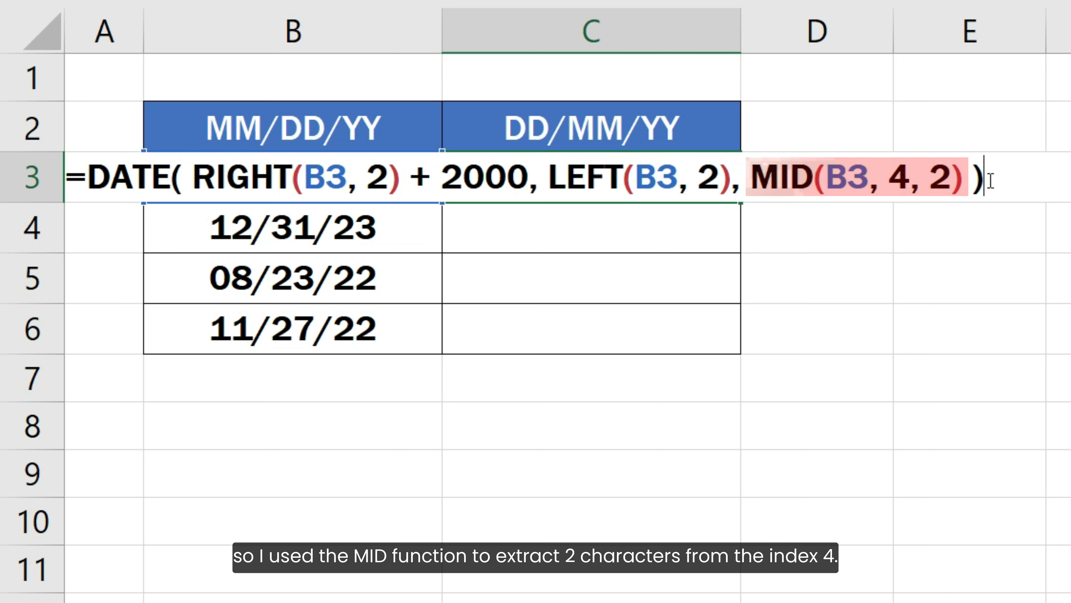
Step: Complete the DATE formula in C3 of the MM/DD/YY table and copy it down through C6
key(Return)
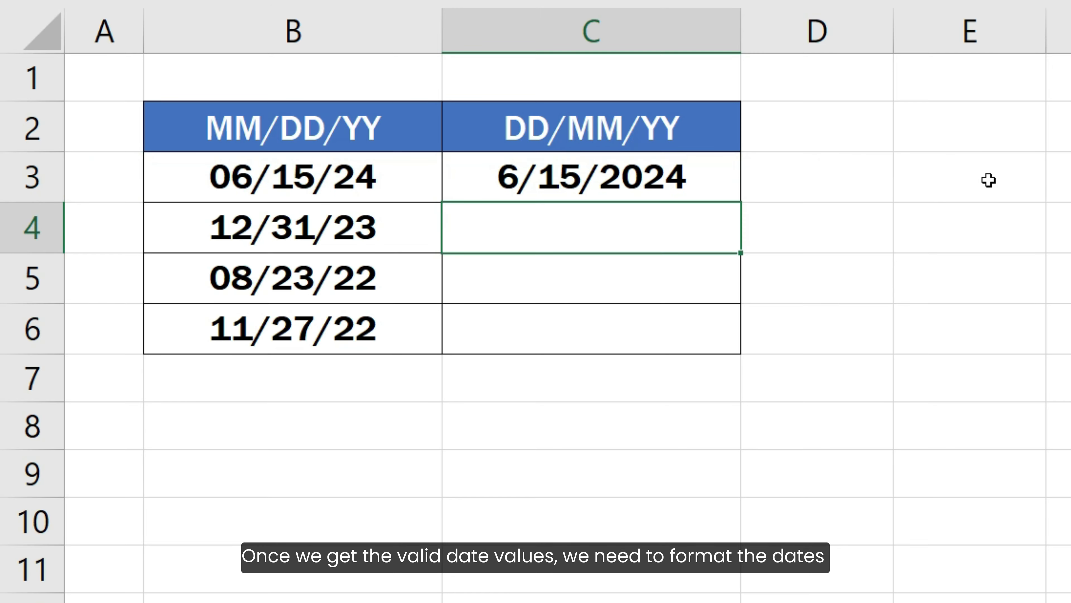
click(736, 192)
drag(742, 203, 755, 338)
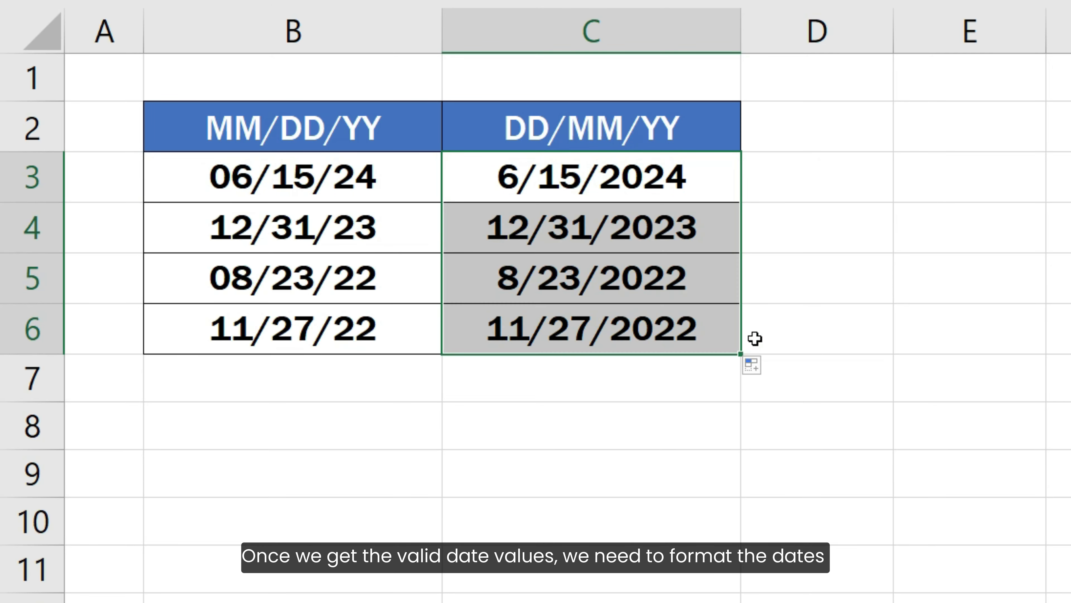
Step: Apply the custom number format dd/mm/yy to the dates in C3:C6
key(ctrl+1)
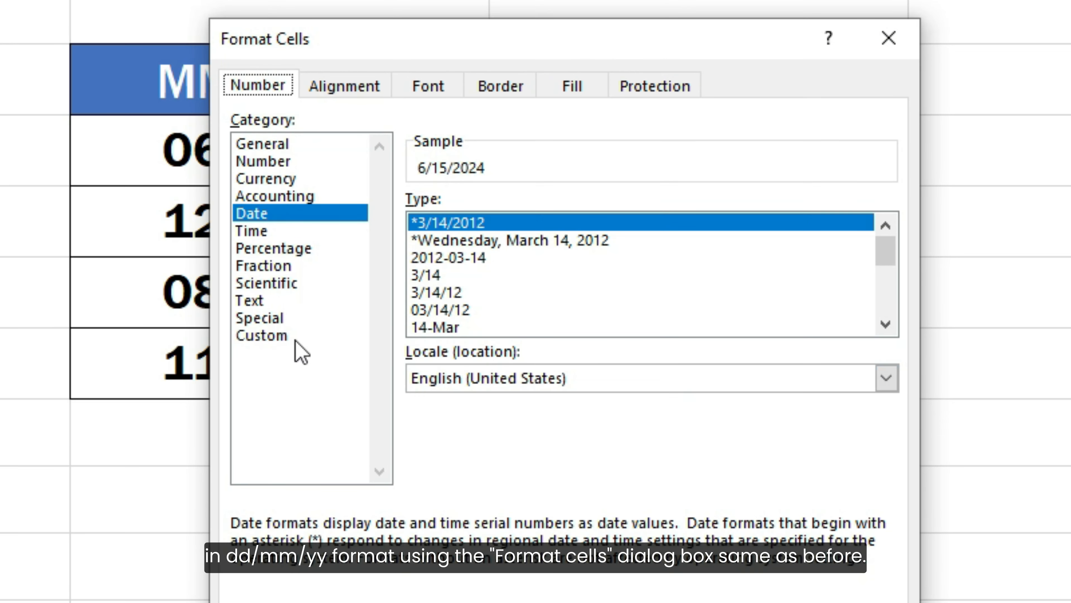
click(283, 335)
drag(482, 223, 390, 227)
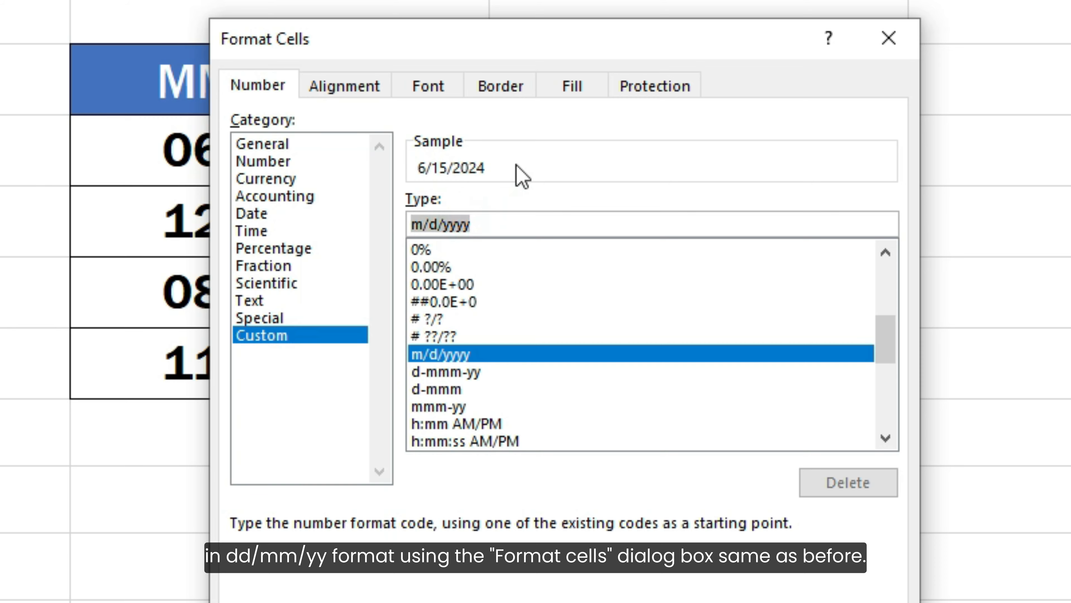
text(dd/mm/y)
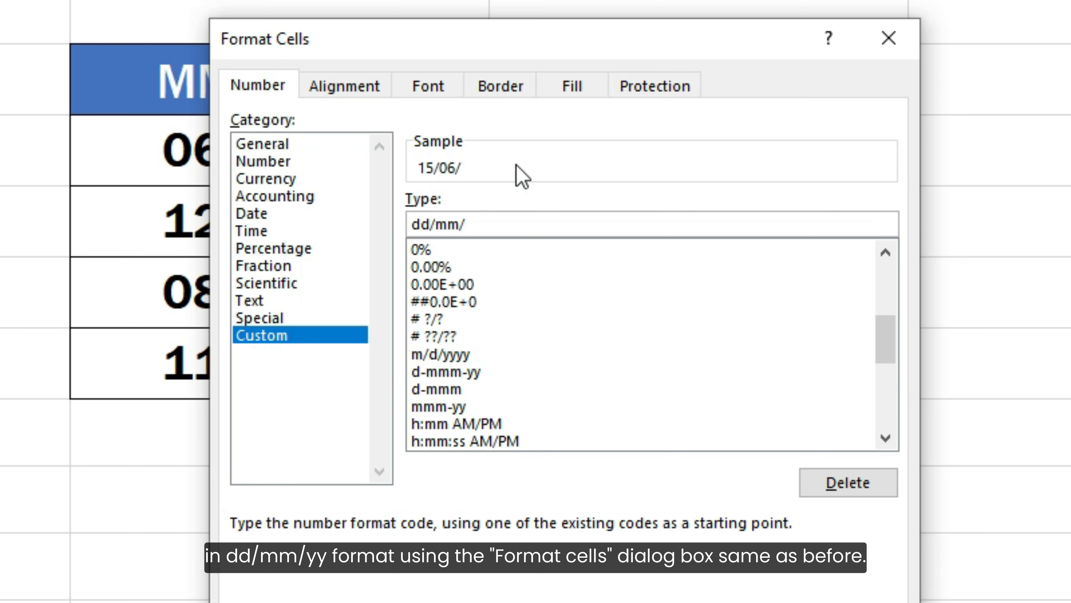
text(y)
click(626, 588)
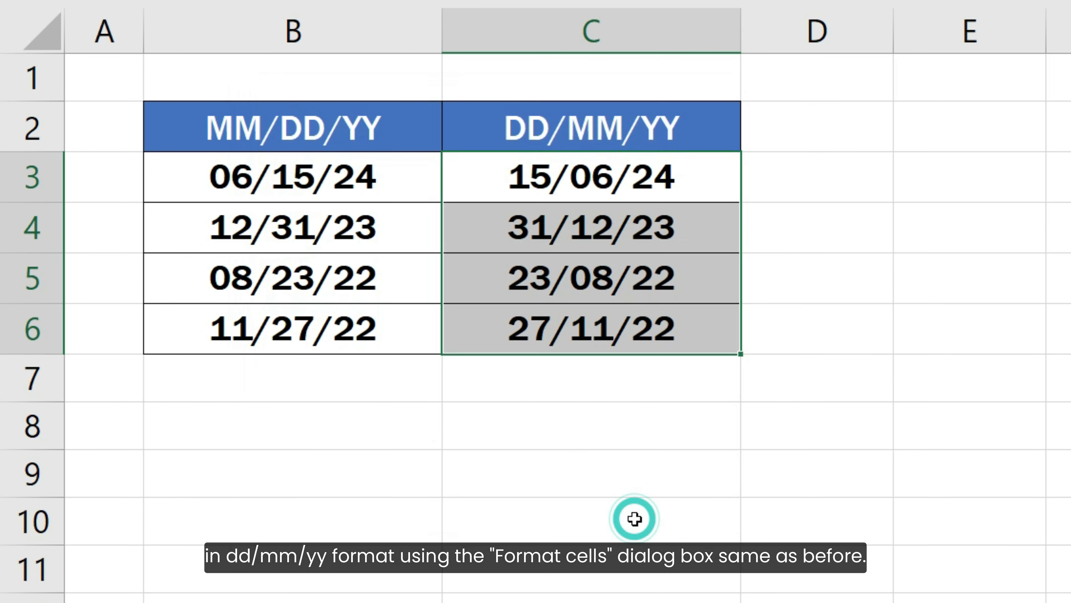
click(760, 346)
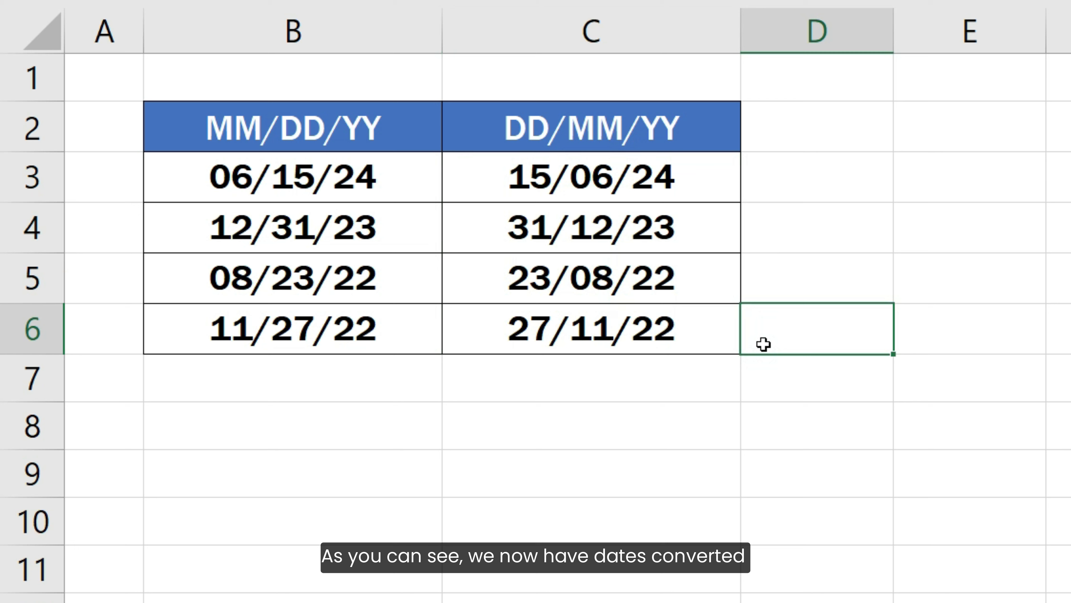